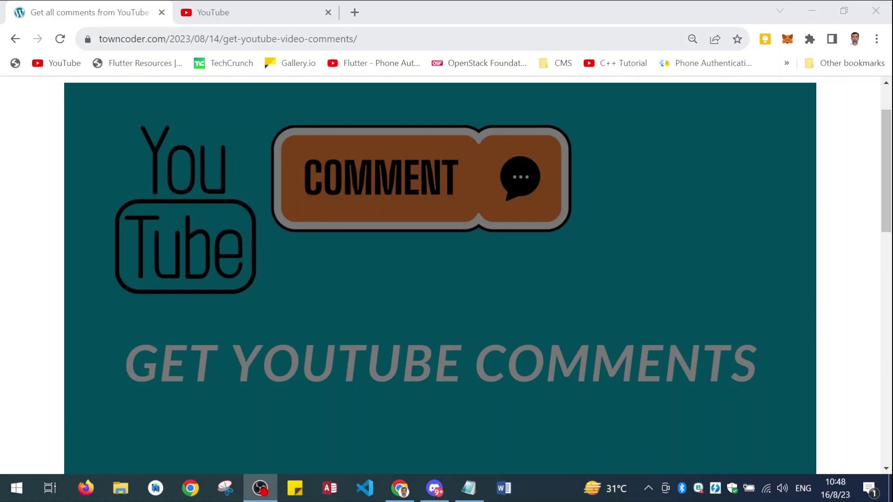
Bring up the YouTube home feed and filter it to AI videos.
click(240, 19)
mouse_move(465, 244)
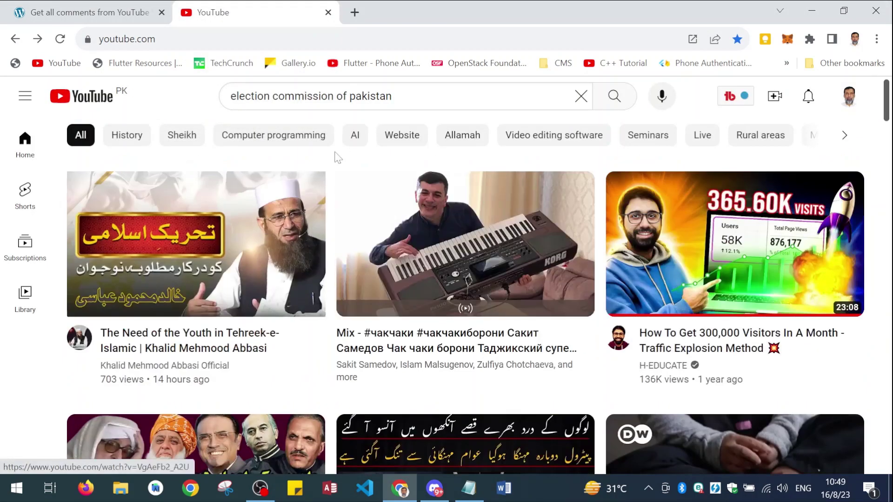
click(355, 135)
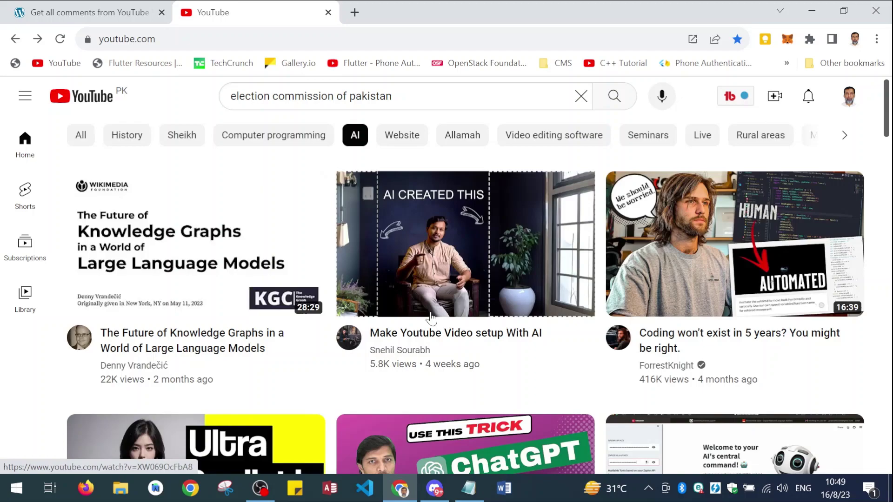
scroll(402, 288, down, 3)
scroll(404, 311, down, 3)
scroll(407, 338, down, 2)
Scroll through the '32 ChatGPT Tips' video's 234 comments and back up.
scroll(407, 338, up, 3)
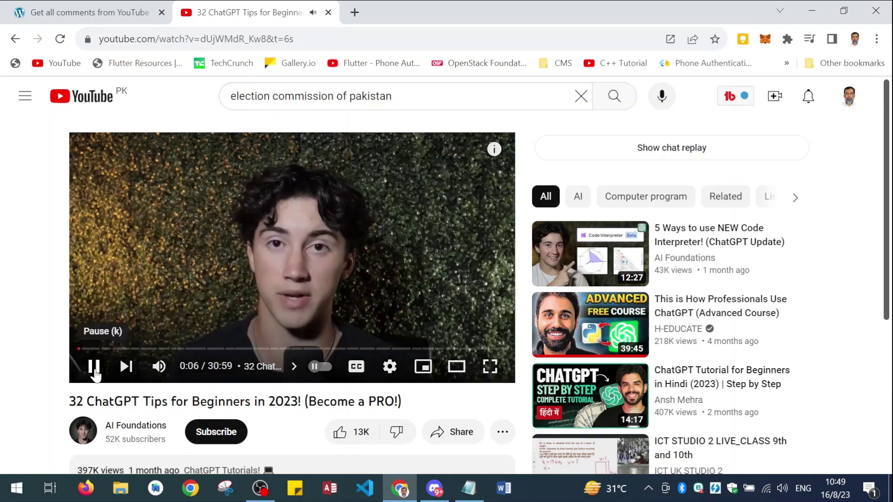
scroll(86, 358, down, 4)
scroll(84, 354, down, 2)
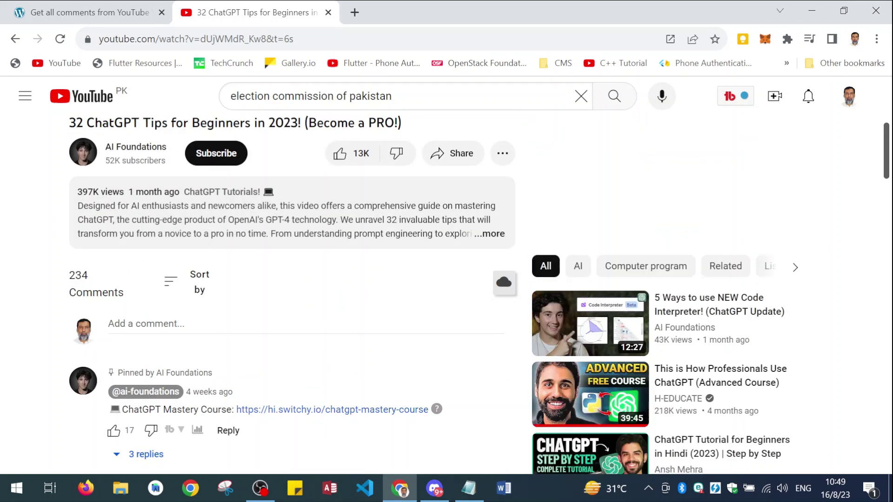
scroll(79, 288, down, 6)
scroll(186, 344, down, 7)
scroll(194, 348, up, 10)
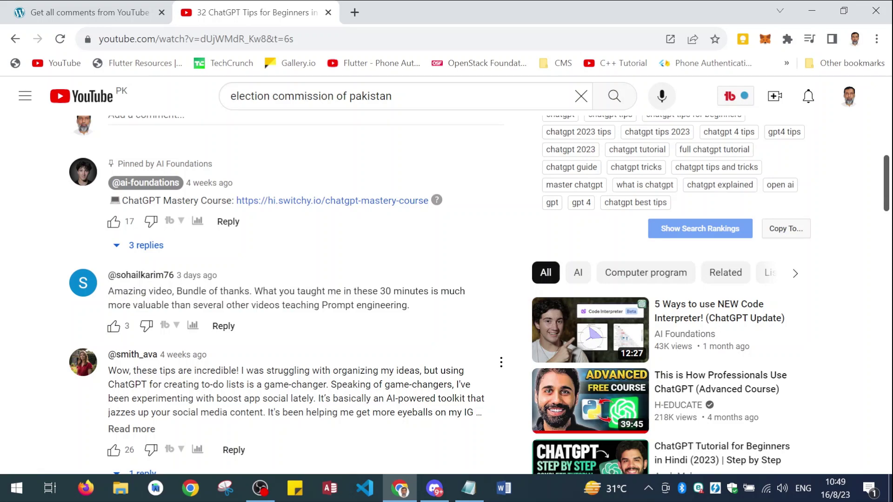
scroll(321, 400, up, 5)
scroll(321, 400, up, 5)
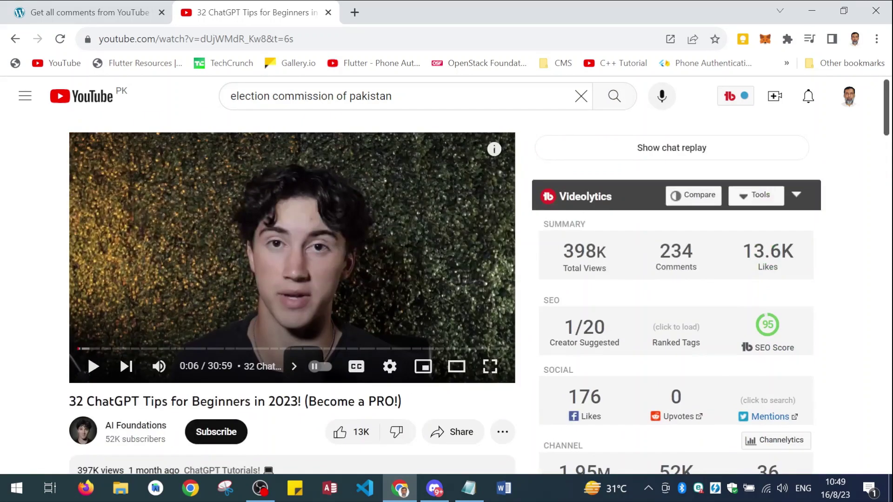
Load towncoder.com in the TownCoder tab and browse its Tools listing.
click(89, 15)
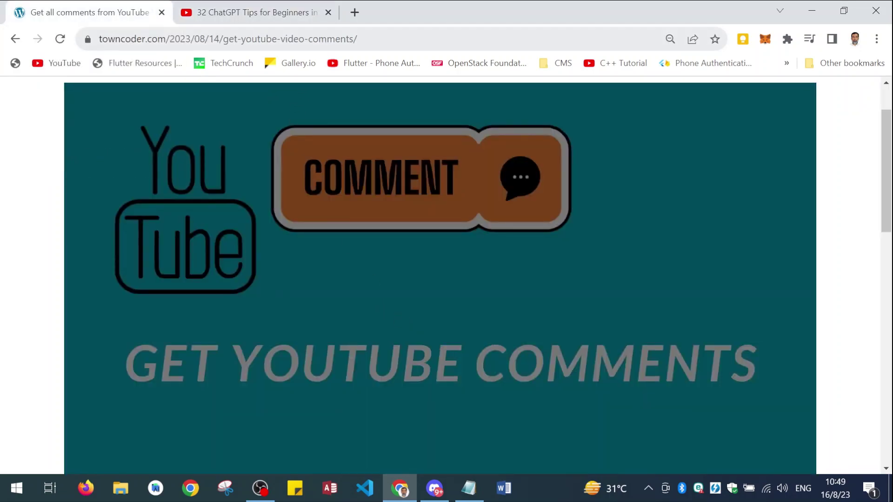
click(324, 49)
text(tow)
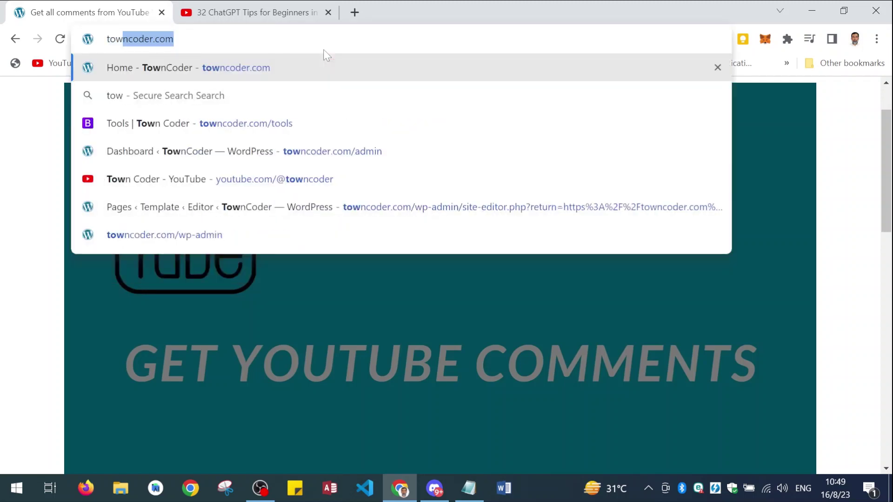
key(Return)
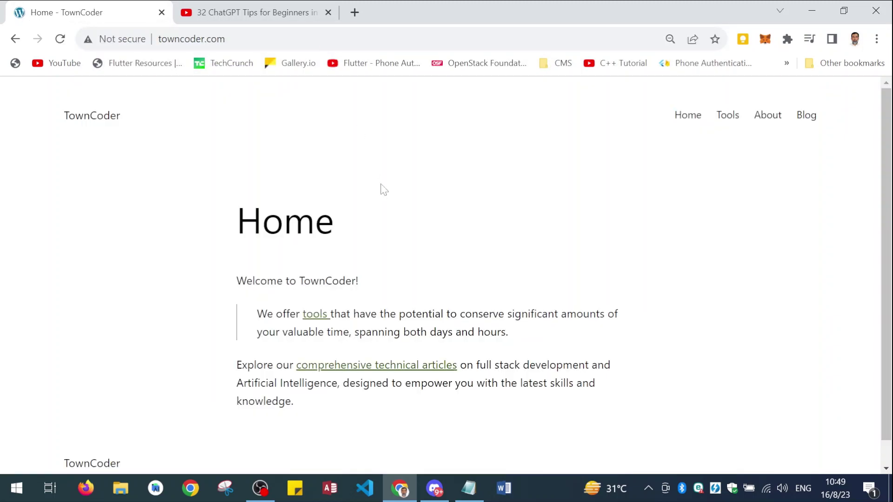
click(727, 124)
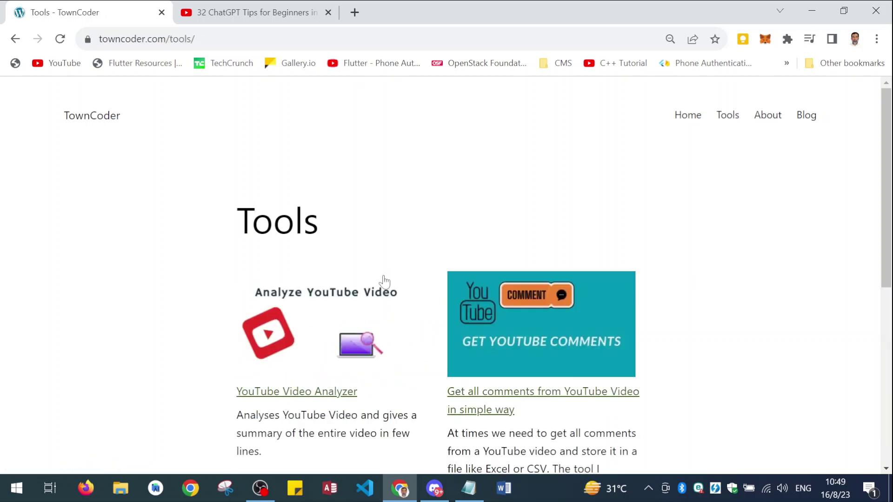
scroll(170, 254, down, 2)
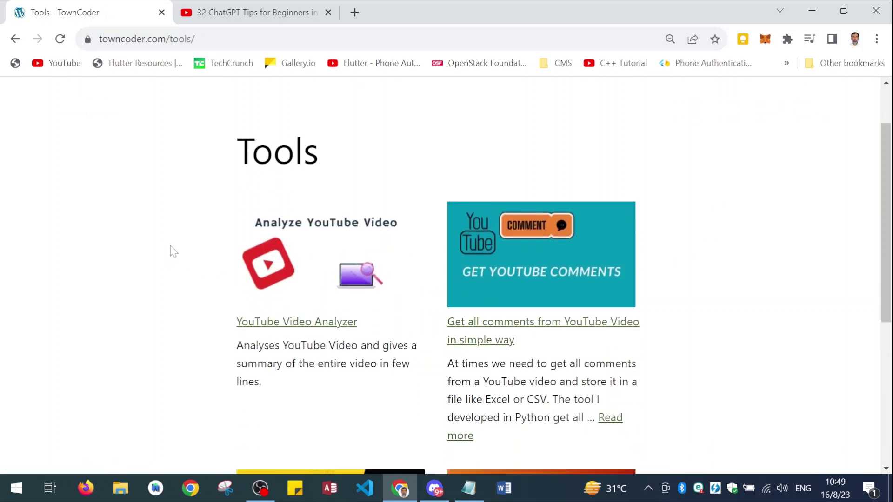
scroll(727, 285, down, 3)
scroll(728, 286, up, 3)
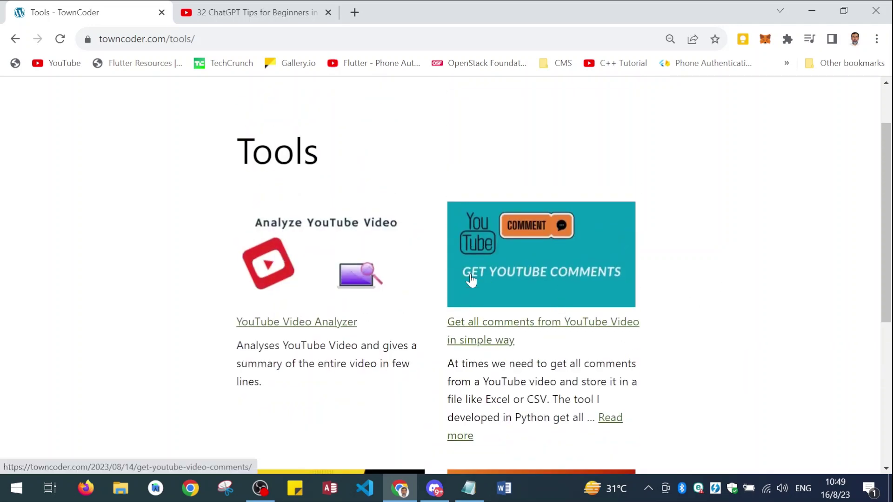
Open the 'Get all comments from YouTube Video' article and scroll through it.
click(498, 325)
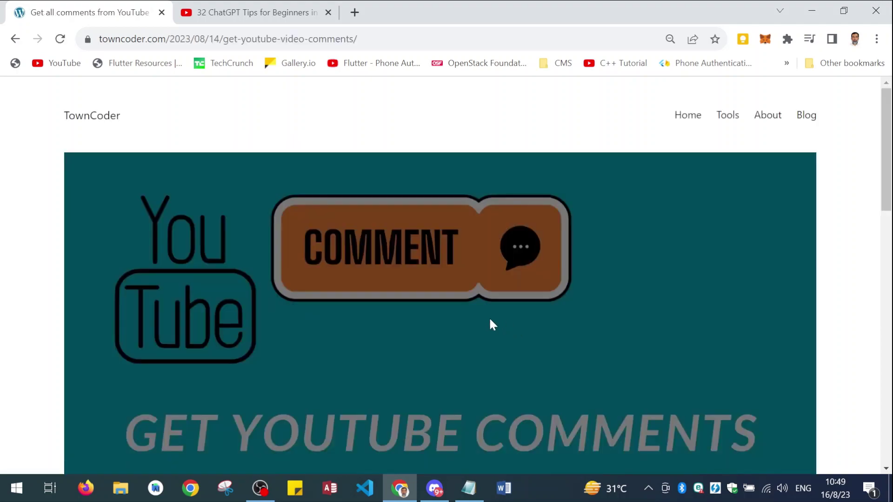
scroll(464, 325, down, 5)
scroll(433, 326, down, 5)
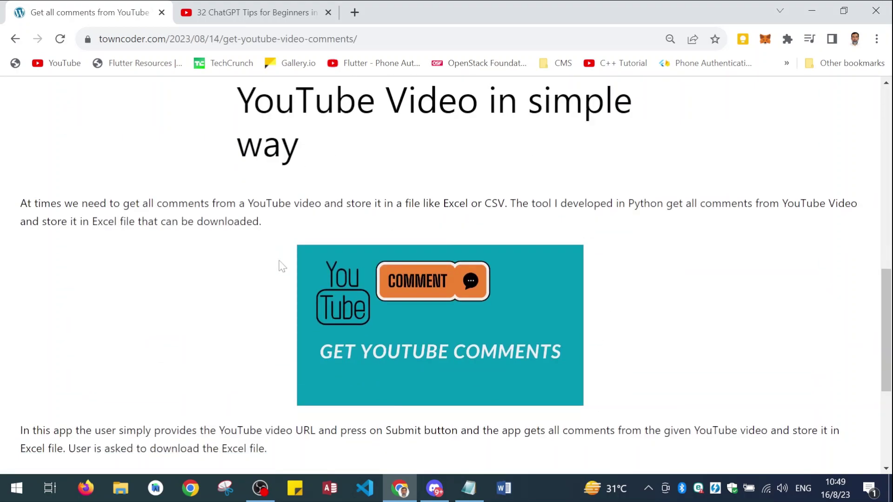
scroll(228, 287, down, 3)
scroll(228, 287, up, 2)
scroll(228, 281, up, 3)
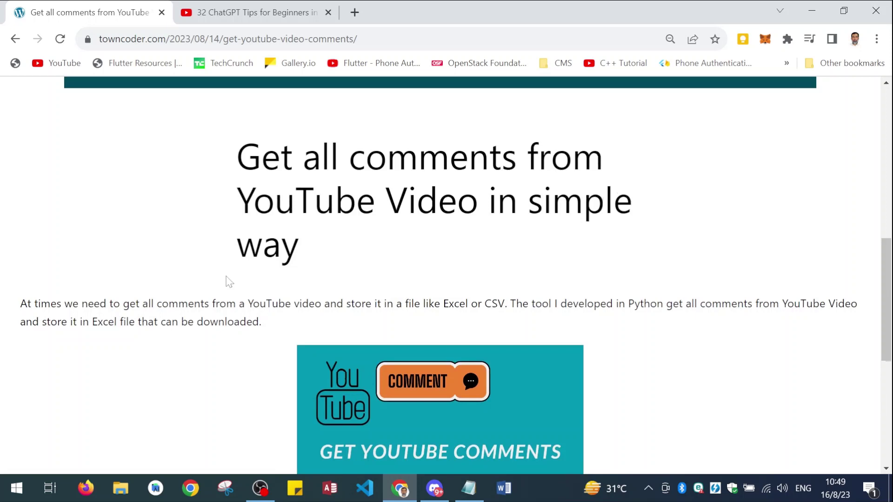
scroll(228, 281, down, 5)
scroll(228, 281, down, 1)
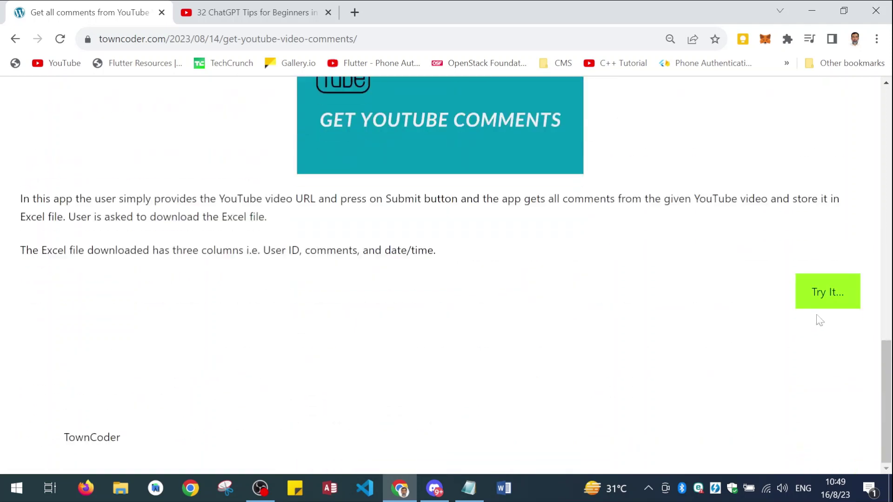
Launch the Get YouTube Video Comments tool and focus its empty YouTube Video URL field.
click(832, 295)
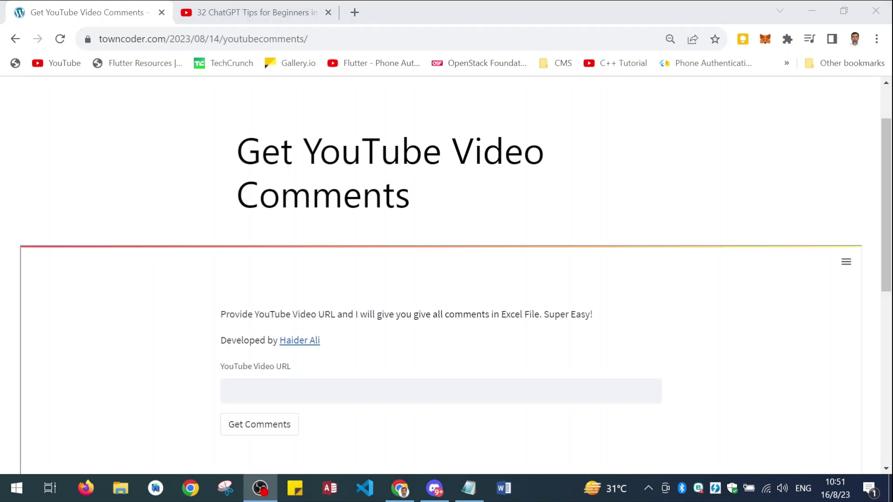
scroll(418, 329, down, 1)
click(419, 326)
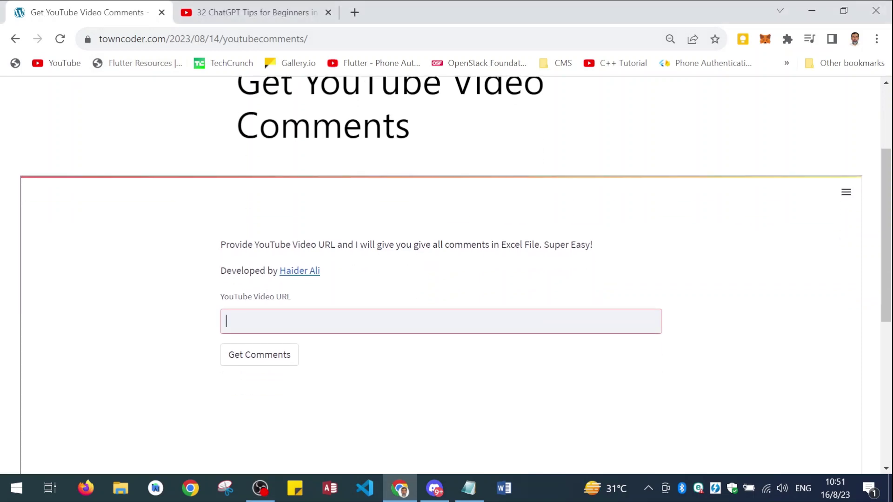
scroll(441, 326, up, 1)
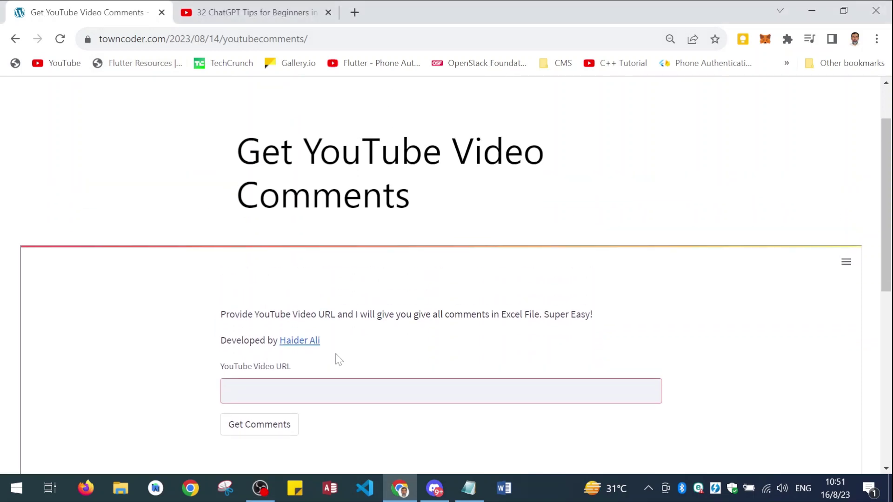
scroll(336, 358, down, 1)
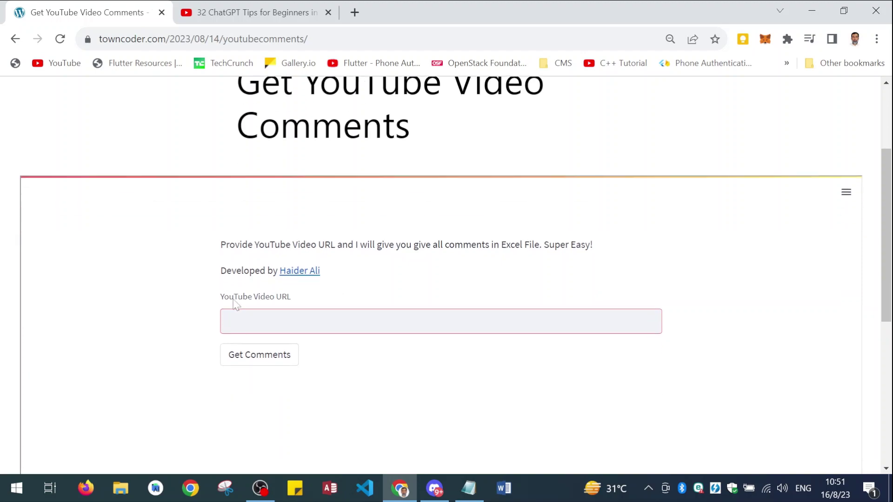
Return to the '32 ChatGPT Tips' video page and scroll around it.
click(242, 16)
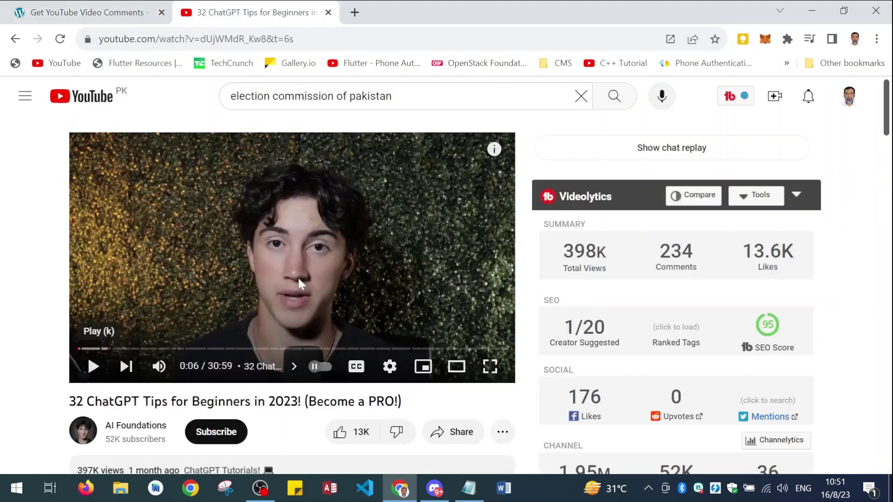
scroll(298, 279, down, 3)
scroll(265, 368, up, 3)
scroll(262, 367, down, 4)
scroll(182, 302, up, 1)
scroll(183, 350, down, 3)
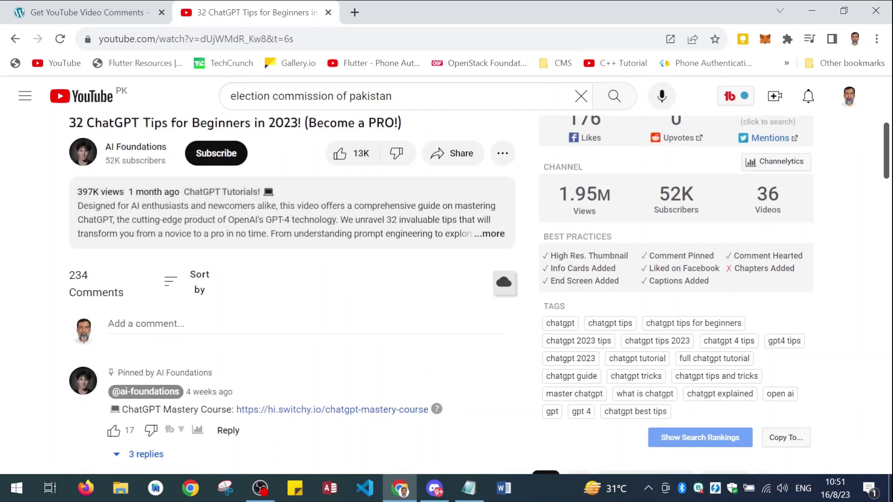
scroll(91, 362, up, 1)
scroll(91, 363, up, 5)
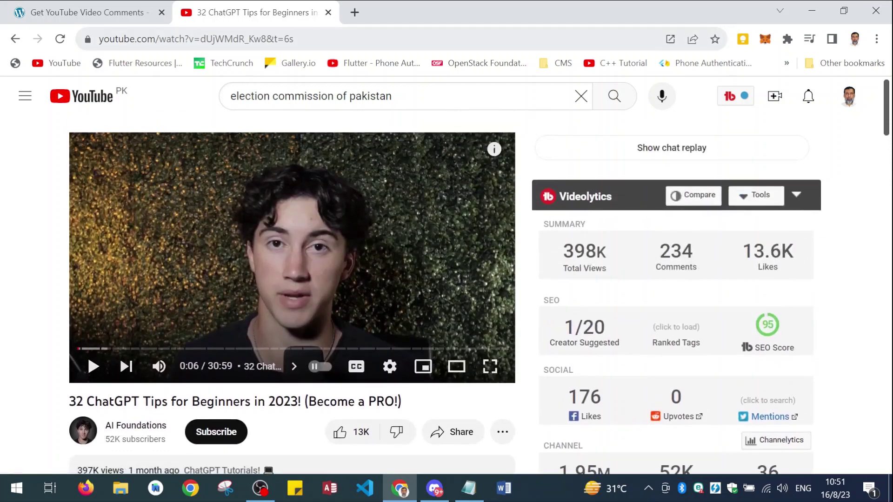
Copy the video's URL via the player's 'Copy video URL' option.
right_click(221, 212)
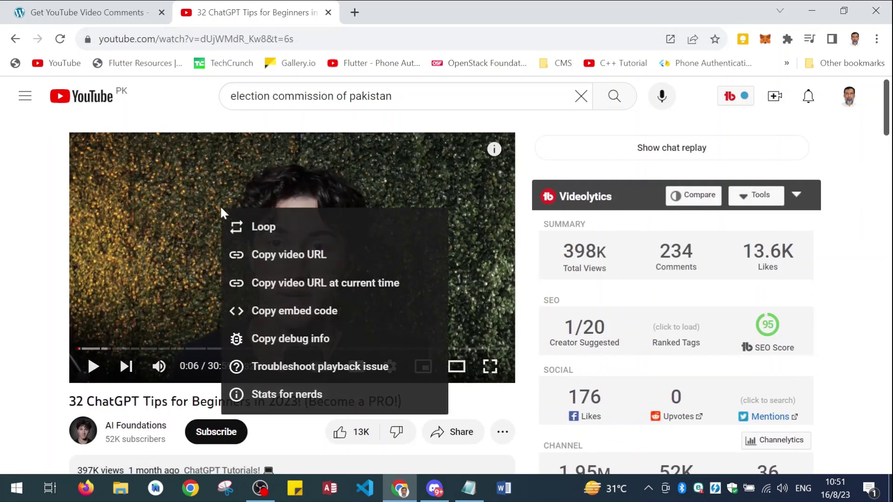
click(262, 259)
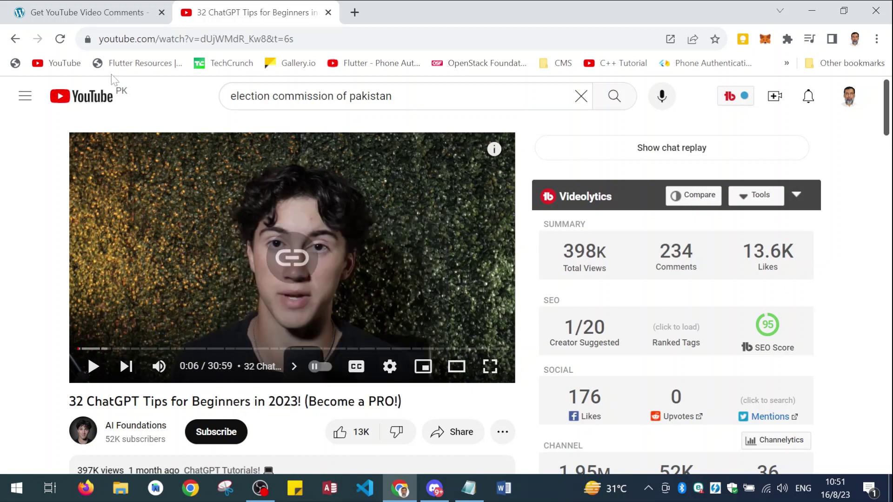
key(ctrl+l)
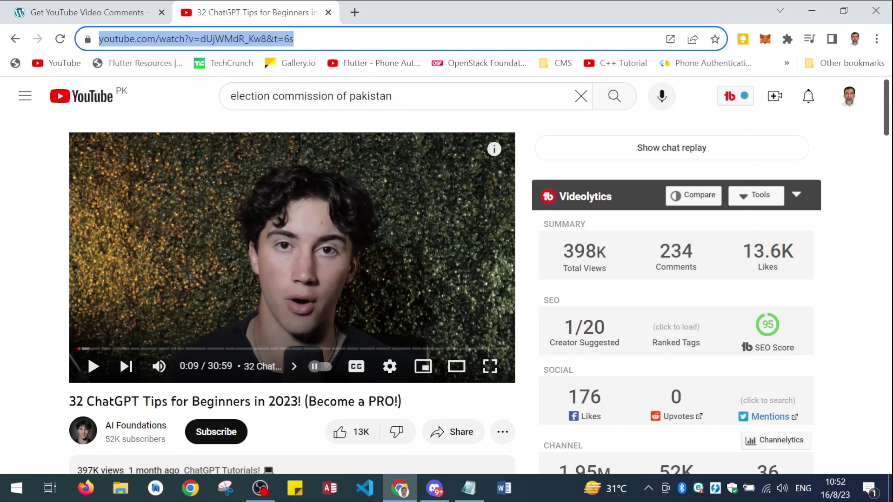
Paste the ChatGPT tips video link into the URL field and run Get Comments.
click(81, 13)
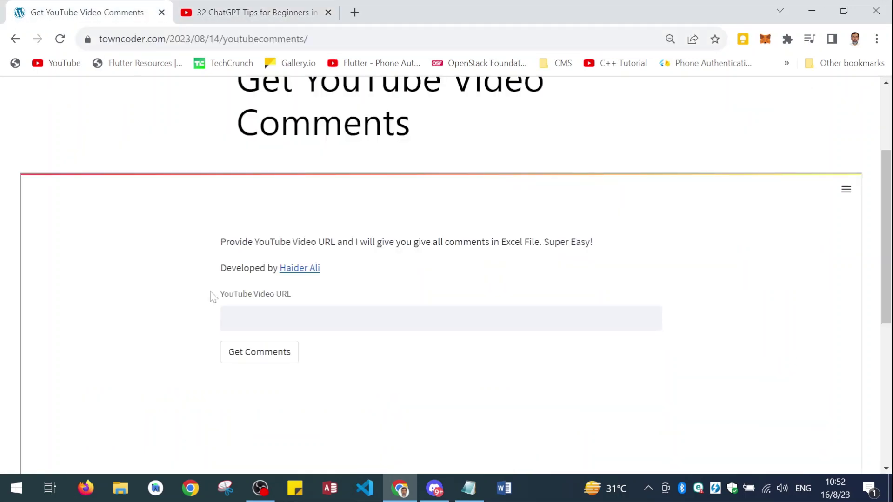
right_click(235, 316)
click(285, 199)
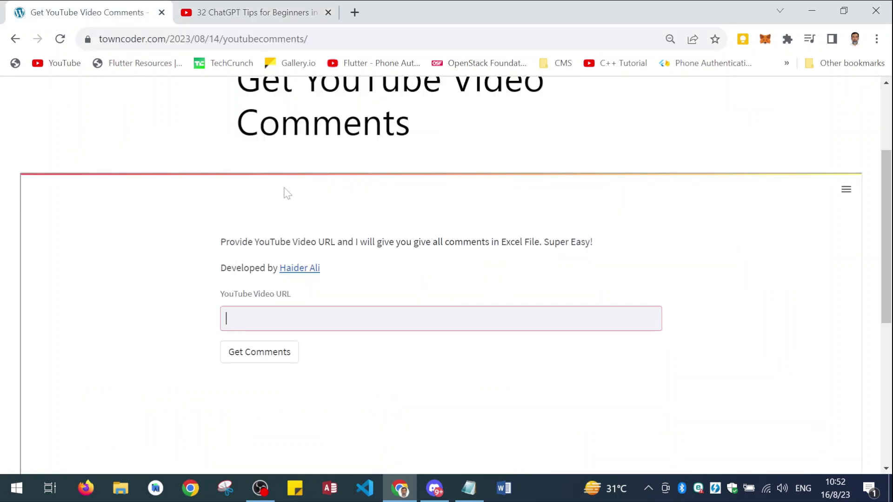
click(255, 356)
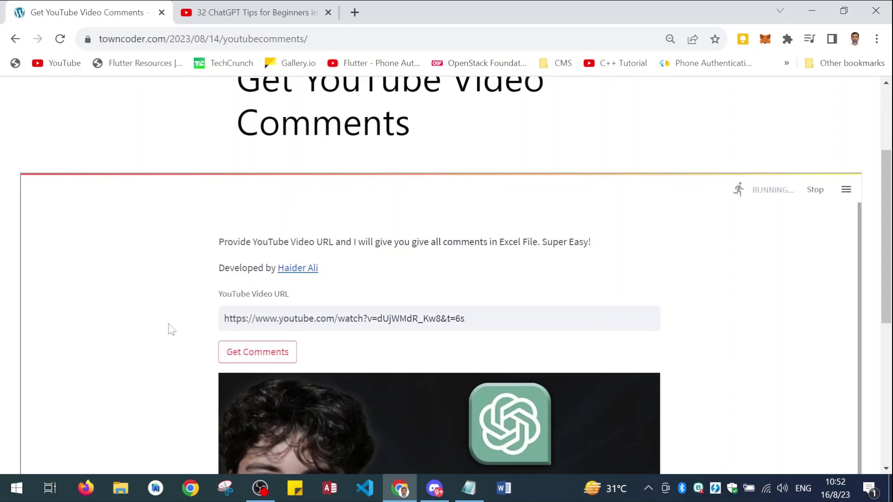
scroll(171, 329, down, 3)
scroll(313, 314, down, 2)
scroll(258, 327, down, 3)
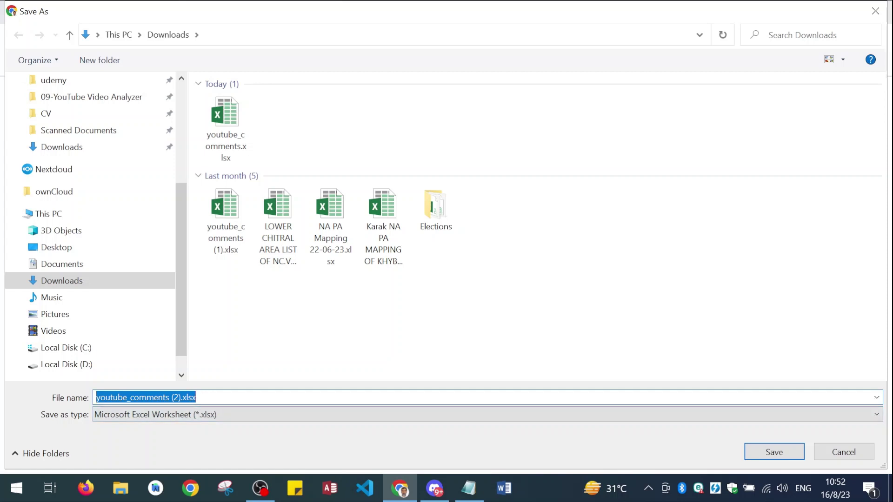
Save youtube_comments (2).xlsx to the Downloads folder.
click(753, 453)
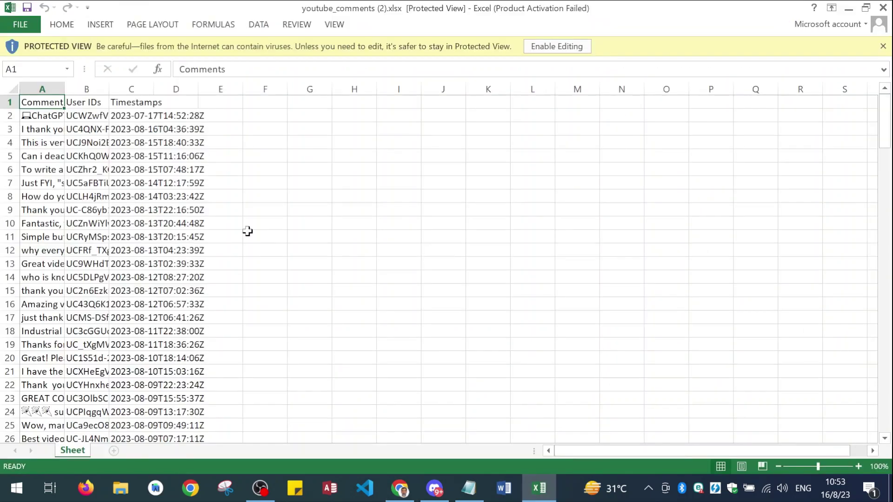
Widen the Comments column, check cells A3 and B2, and dismiss the activation notice.
click(90, 141)
drag(64, 90, 558, 89)
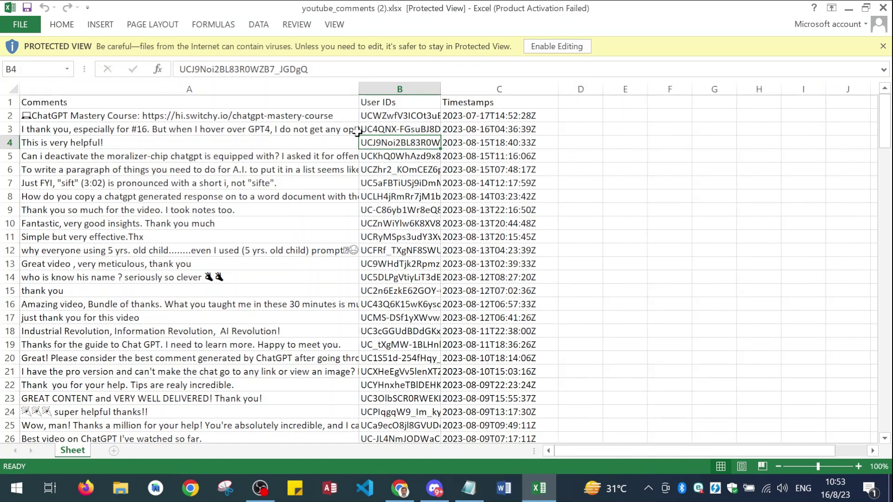
click(205, 132)
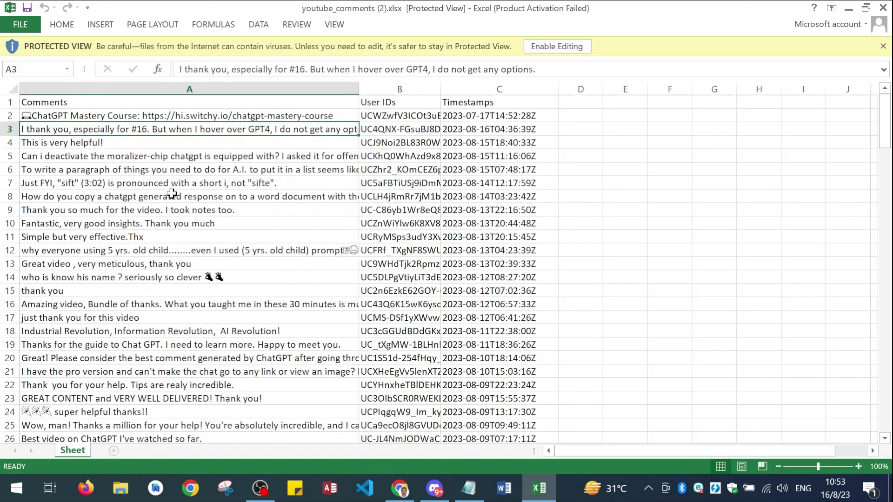
click(395, 113)
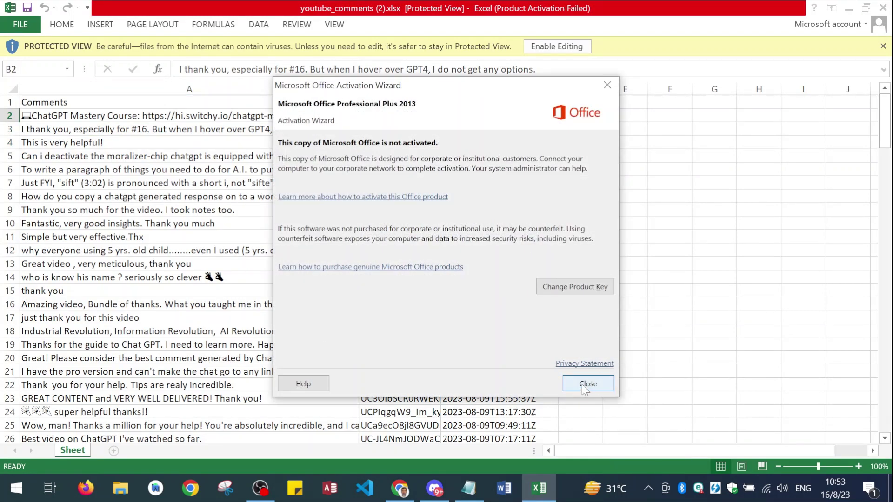
click(589, 384)
Widen the User IDs column and check the timestamp in C3.
drag(441, 91, 554, 90)
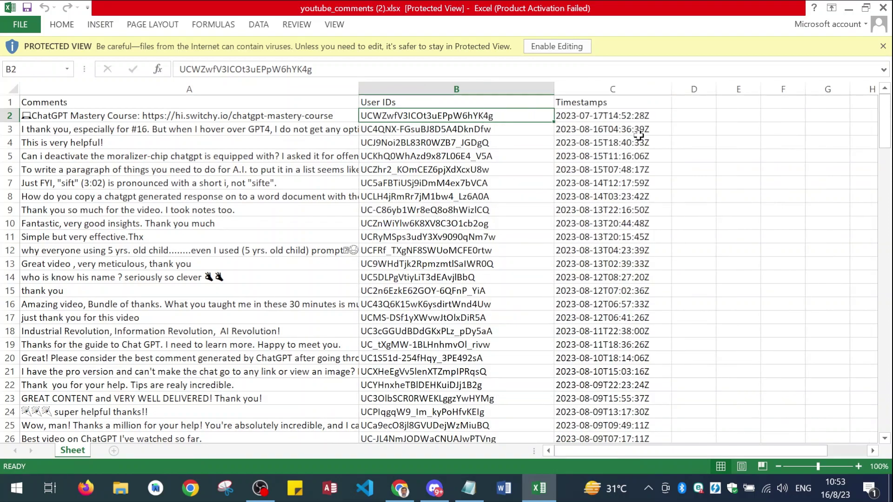
click(621, 131)
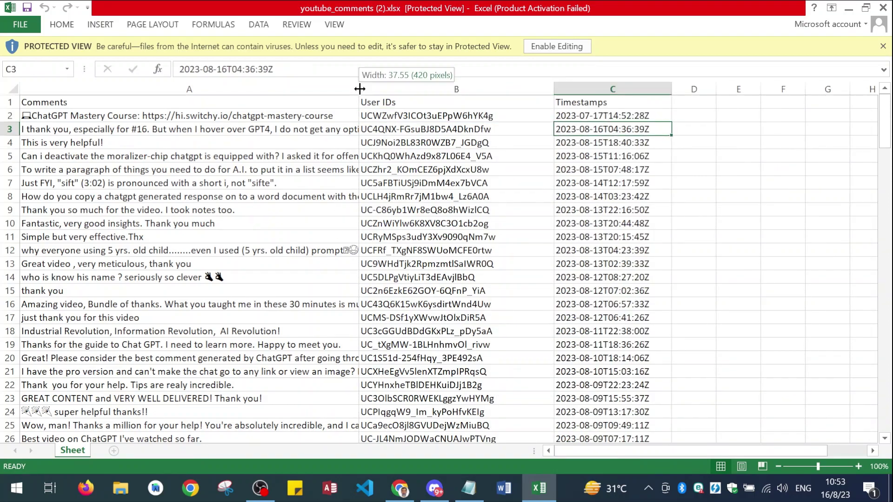
drag(358, 89, 390, 89)
scroll(136, 358, down, 6)
scroll(136, 358, down, 15)
scroll(136, 358, down, 8)
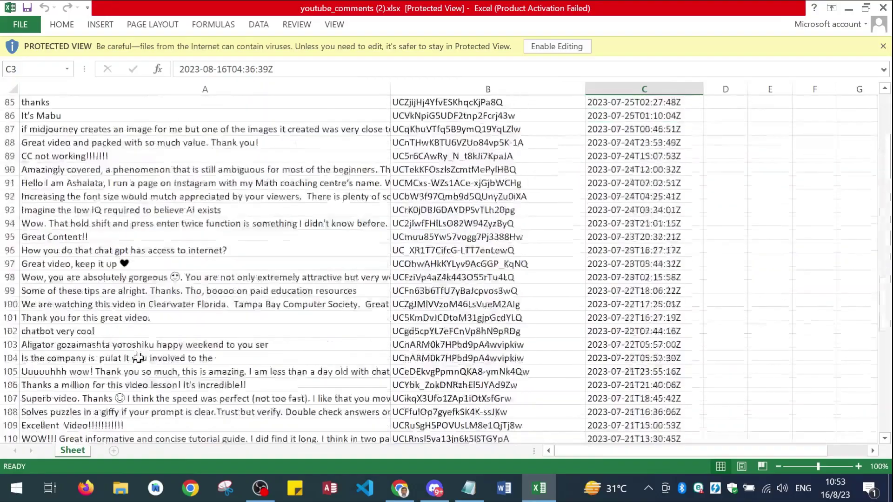
Jump to the last comment in row 155, scroll back, and enable editing.
key(ctrl+Down)
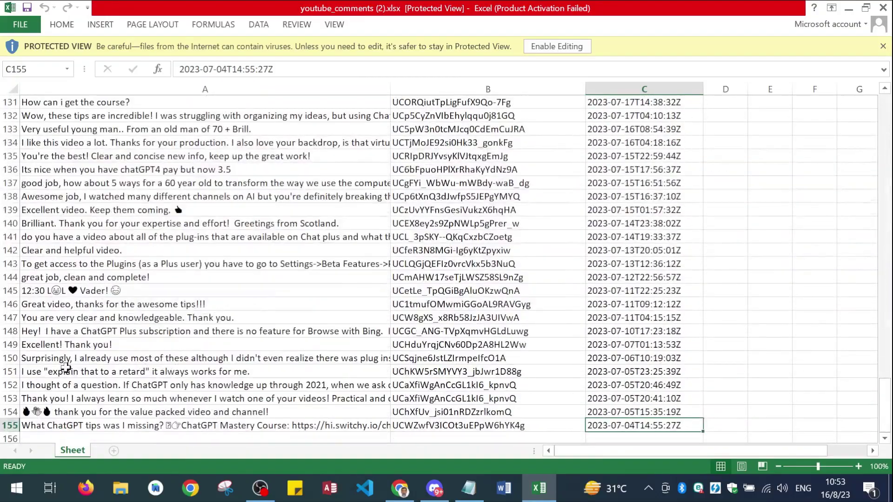
scroll(80, 294, up, 10)
scroll(82, 296, up, 9)
scroll(82, 297, up, 14)
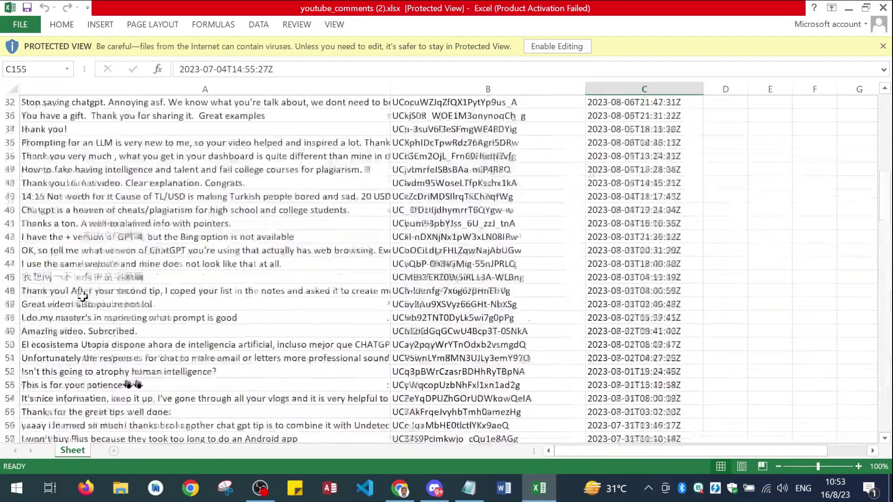
scroll(82, 296, up, 9)
scroll(83, 297, up, 1)
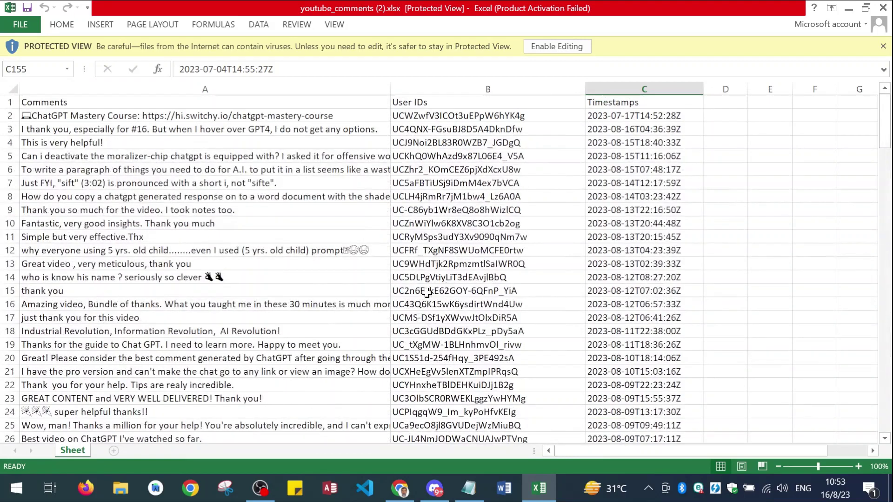
click(204, 262)
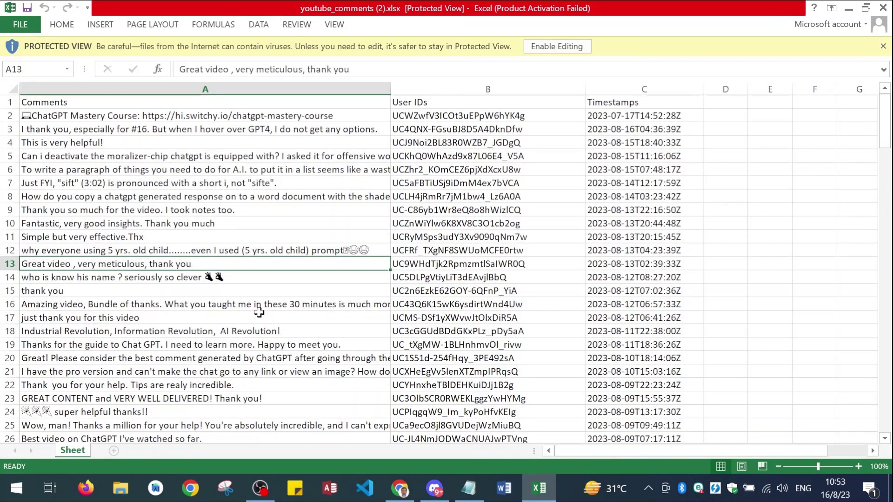
click(556, 46)
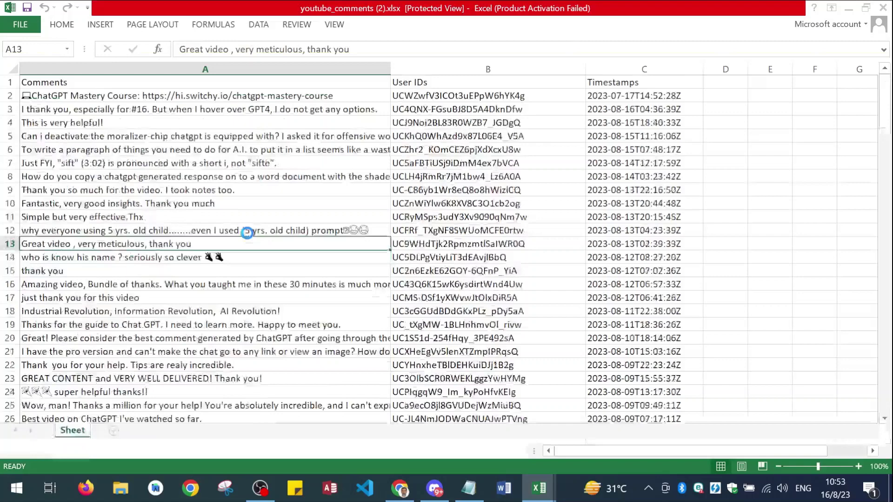
Check the last filled row with Ctrl+End, then return to the sheet's top.
scroll(225, 261, down, 7)
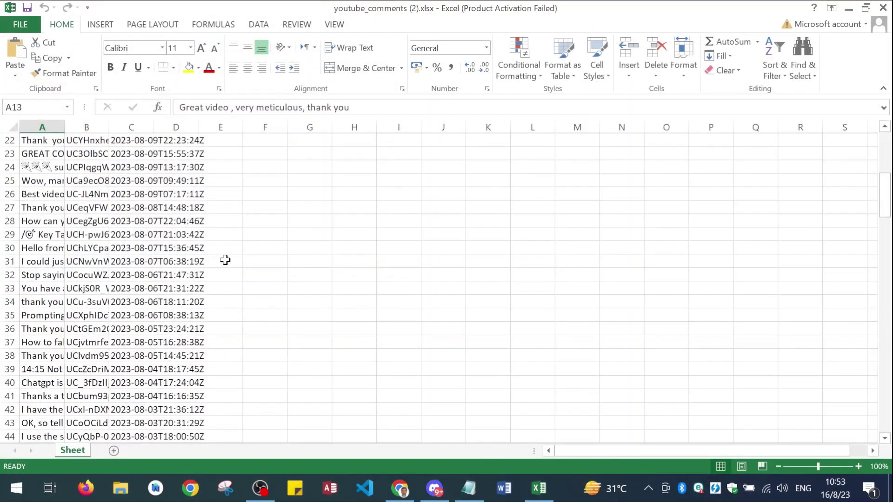
key(ctrl+End)
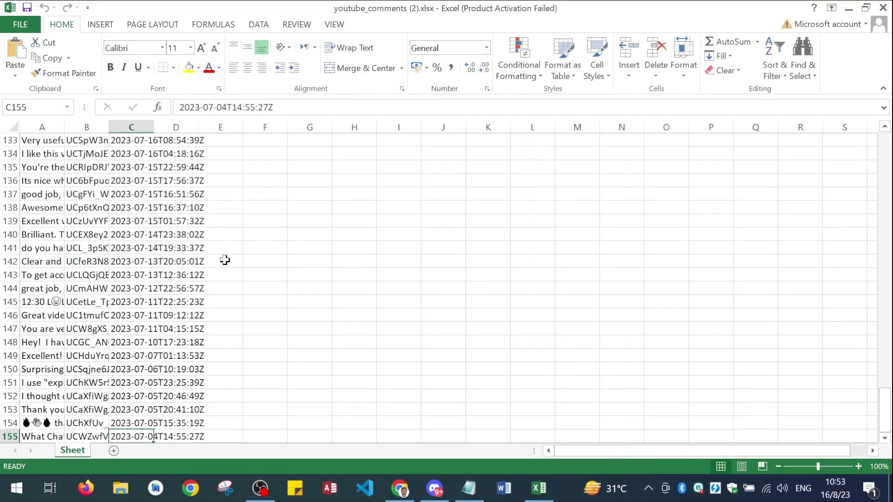
scroll(224, 260, up, 8)
scroll(218, 252, up, 3)
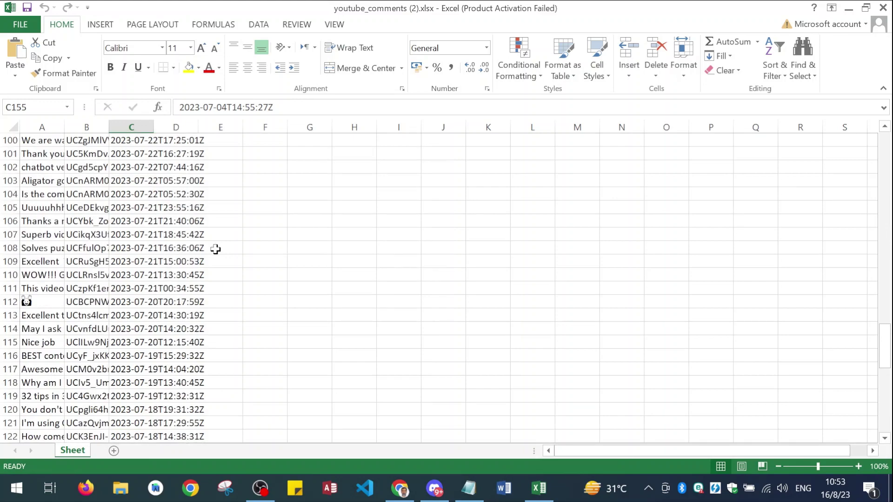
key(ctrl+Home)
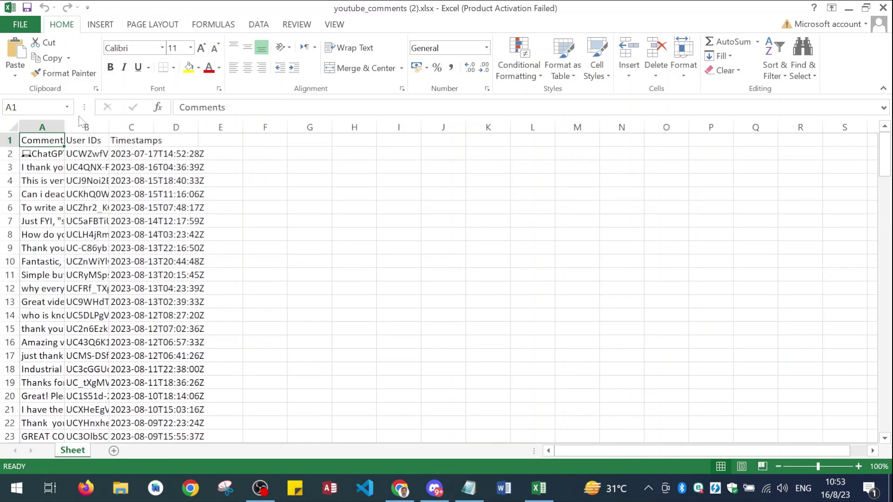
Widen the Comments column, autofit User IDs, and switch back to the TownCoder page.
mouse_move(65, 127)
mouse_down()
mouse_move(312, 143)
mouse_move(426, 130)
mouse_up()
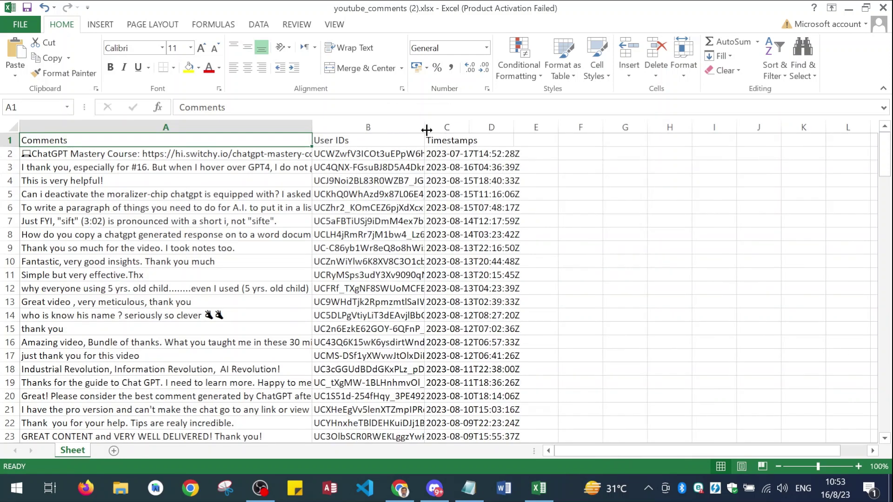
double_click(426, 130)
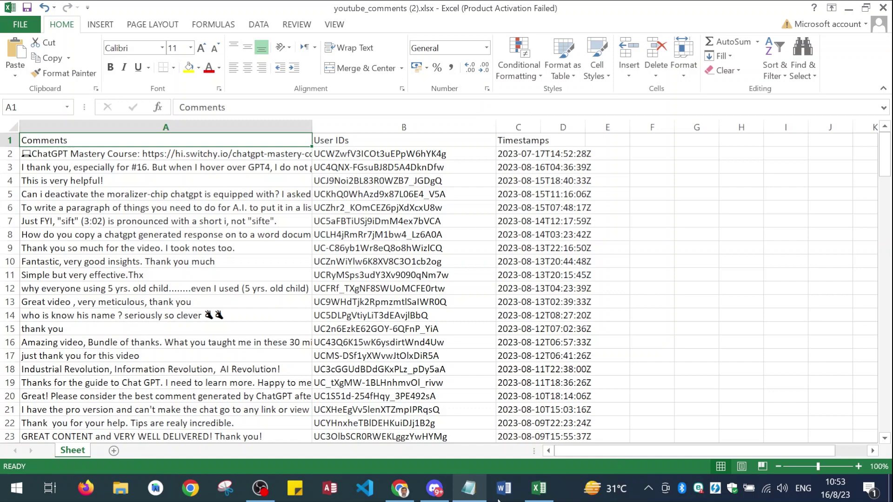
click(401, 490)
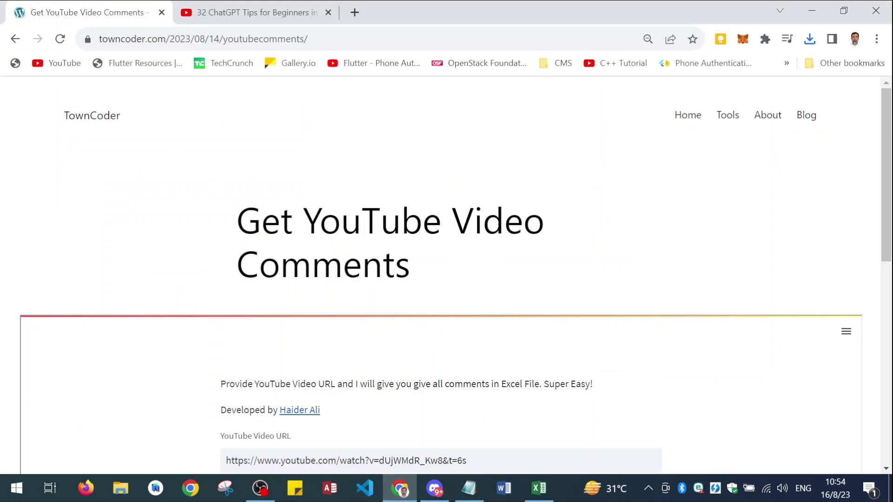
Go to the TownCoder home page and open its Tools listing.
click(66, 119)
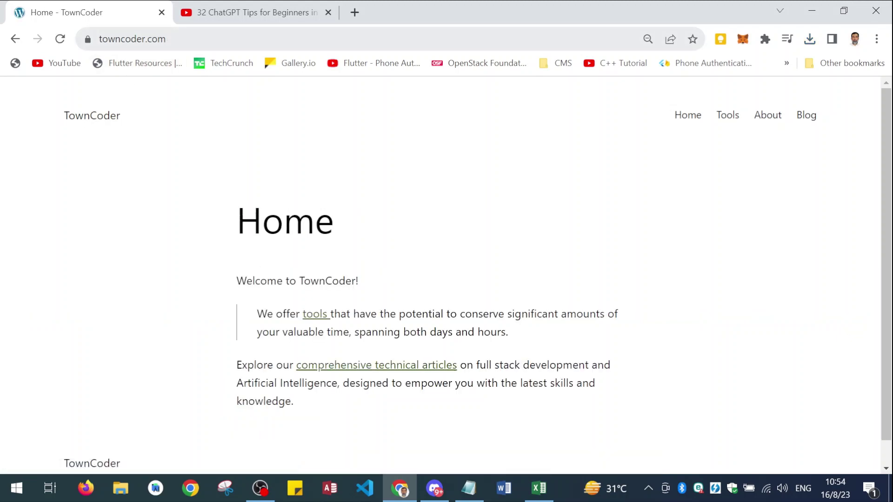
click(725, 125)
scroll(418, 318, down, 3)
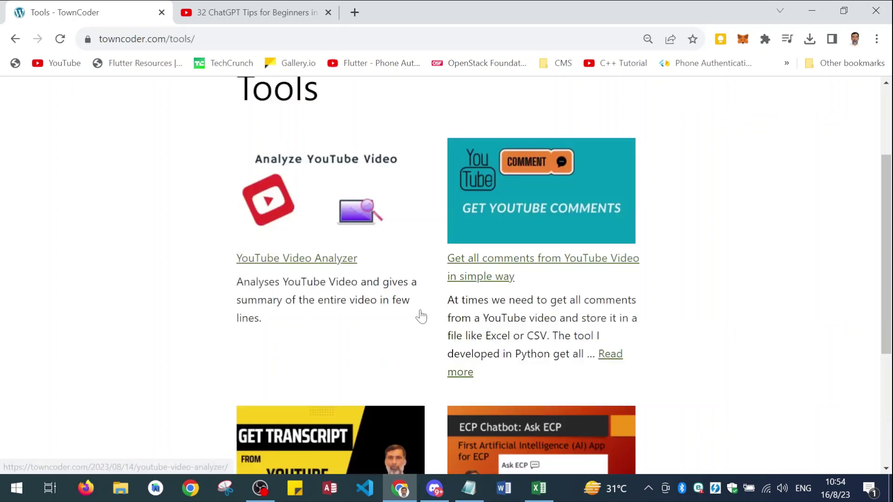
scroll(419, 316, down, 3)
scroll(420, 316, up, 6)
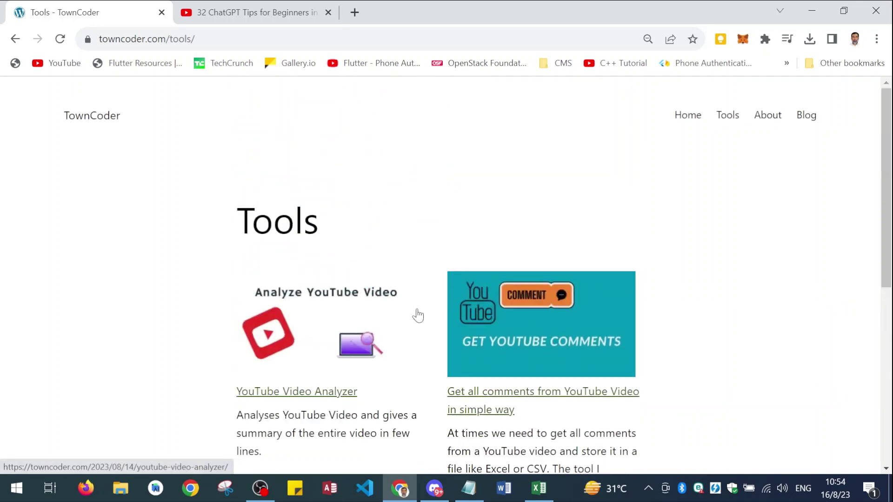